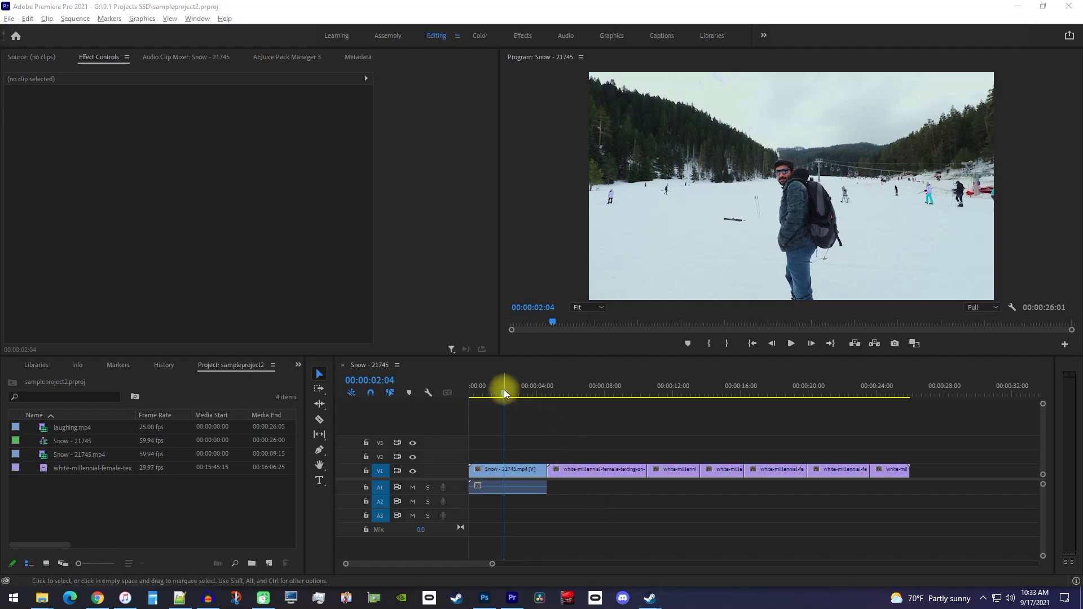
- Apply Set to Frame Size to the first white-millennial clip on V1, scaling it to 46.9
left_click_drag(503, 389, 586, 399)
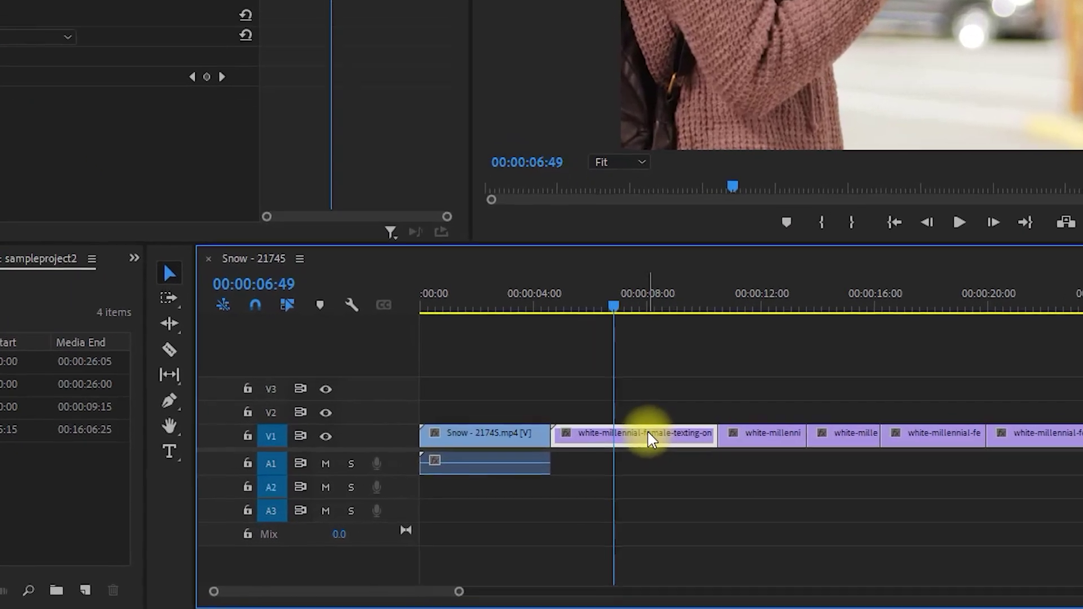
right_click(605, 471)
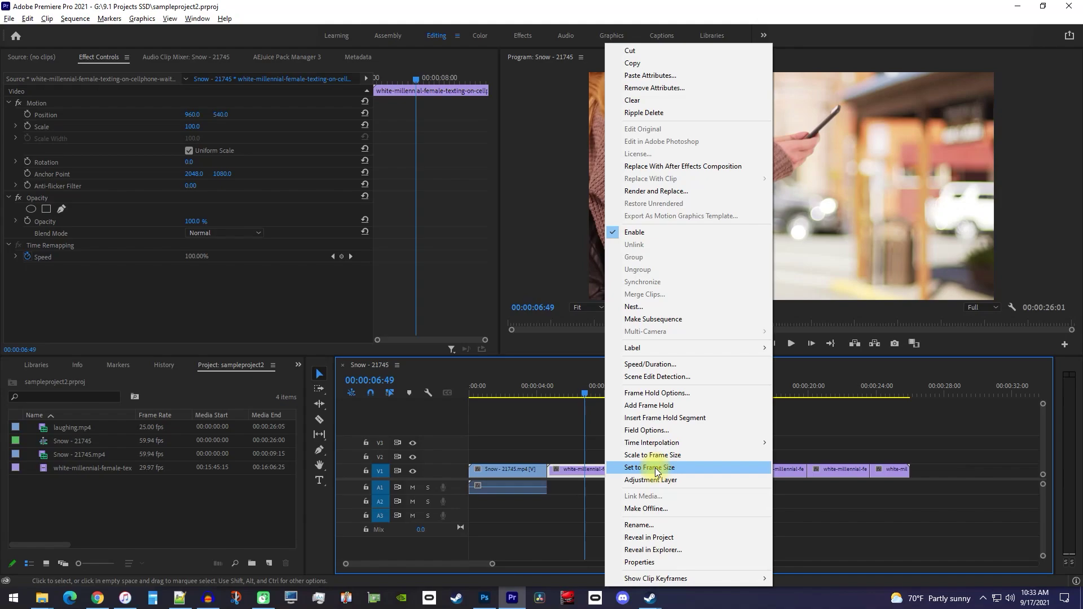
left_click(655, 468)
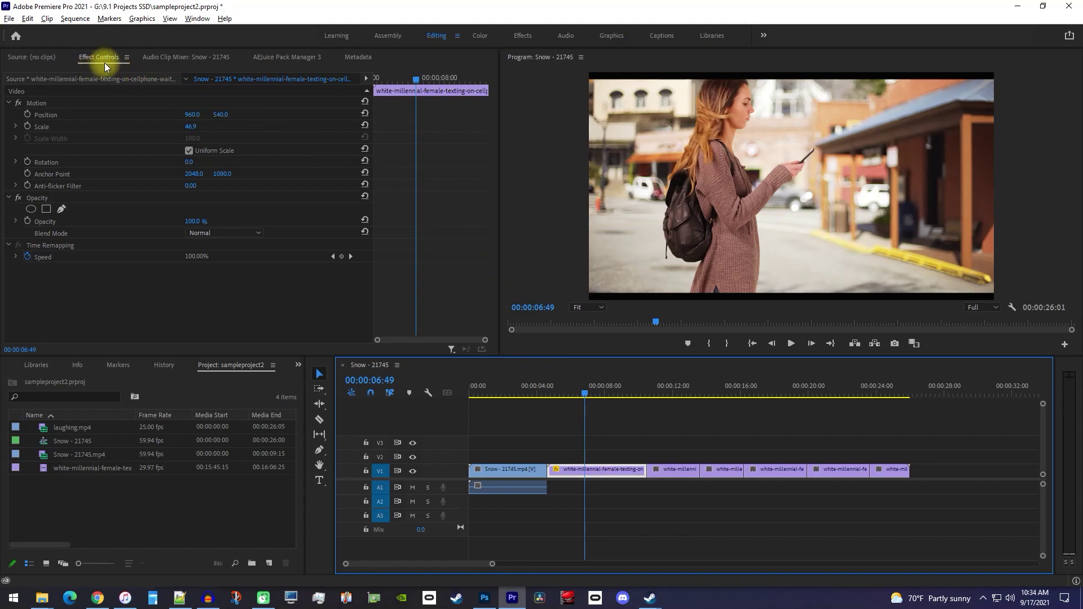
- Increase the white-millennial clip's Scale from 46.9 to 50.1 in Effect Controls
left_click(15, 128)
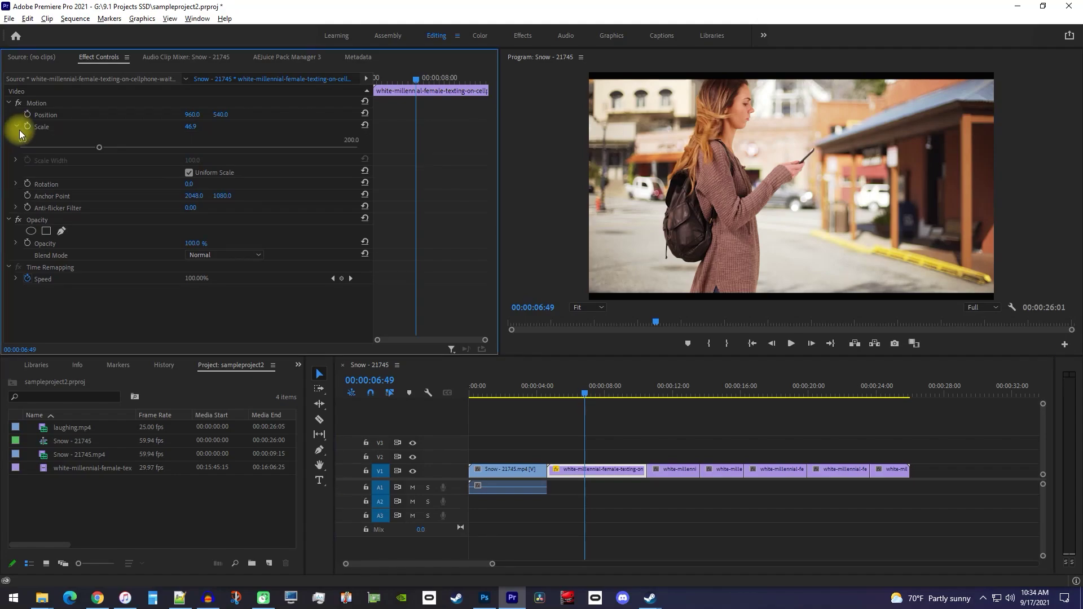
left_click_drag(99, 148, 103, 147)
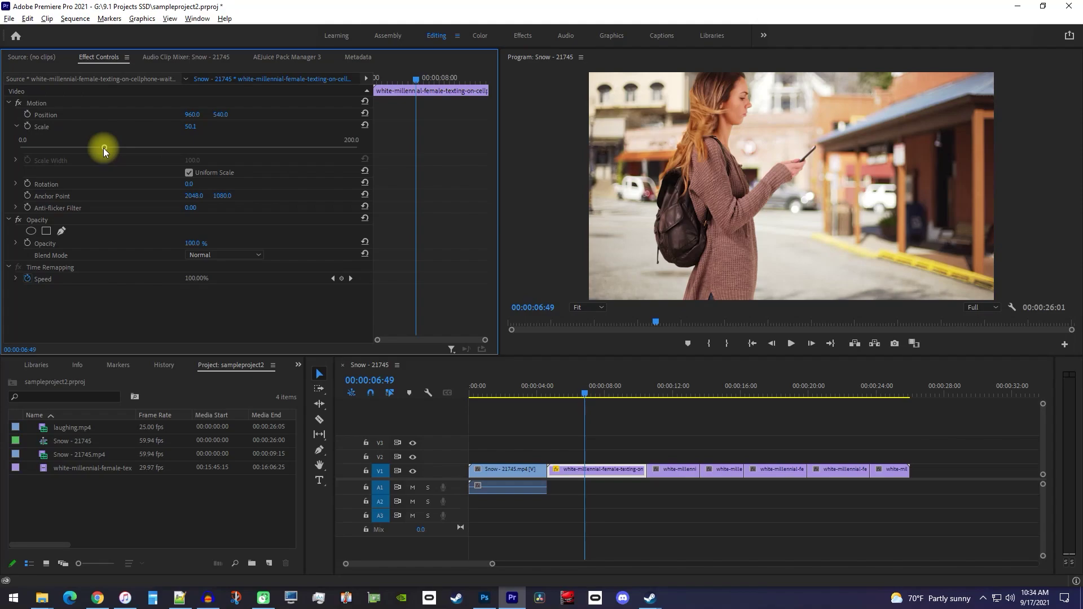
- Turn off Uniform Scale and reduce Scale Width to 46.7, keeping height at 50.1
left_click(189, 173)
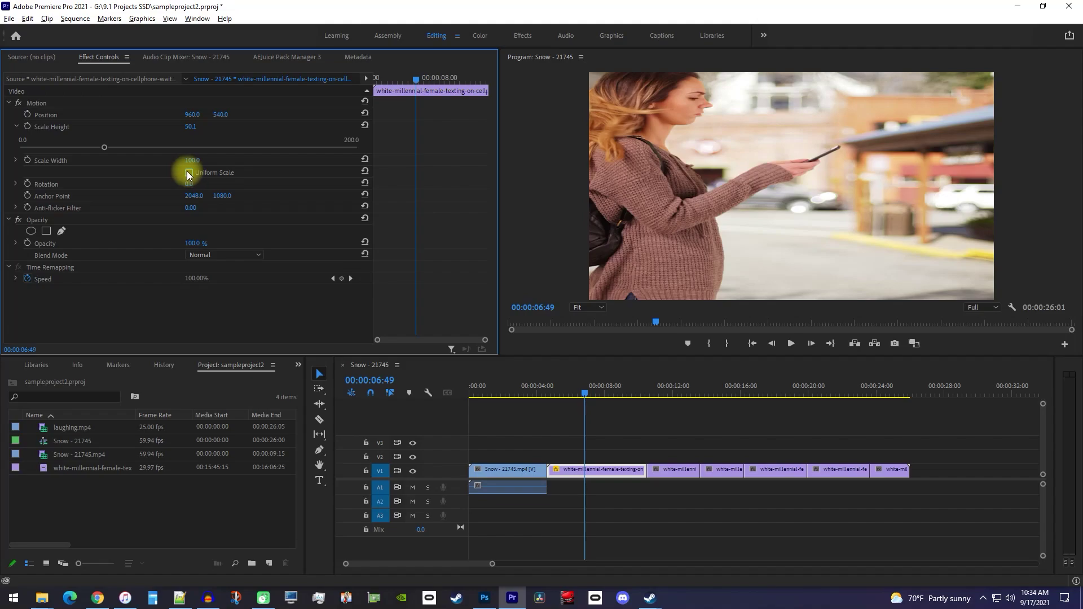
left_click(16, 160)
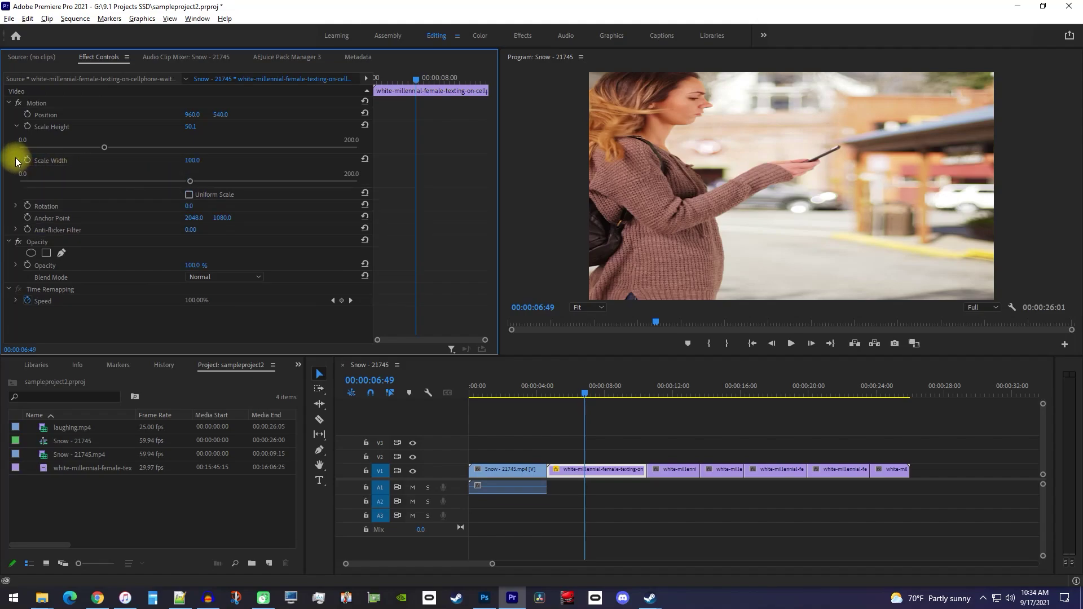
left_click_drag(192, 181, 97, 186)
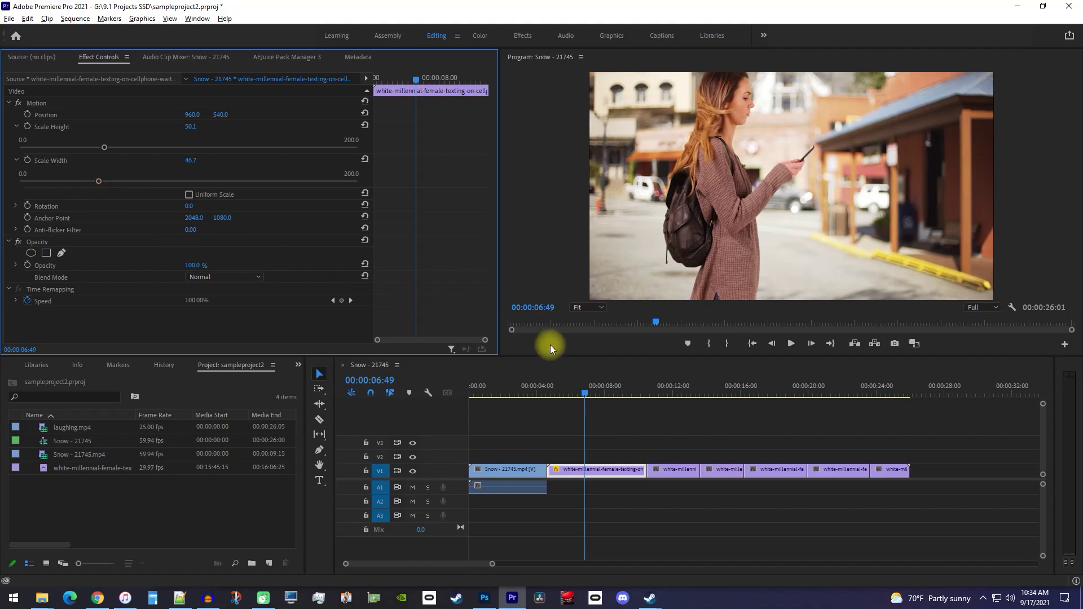
left_click_drag(585, 394, 679, 419)
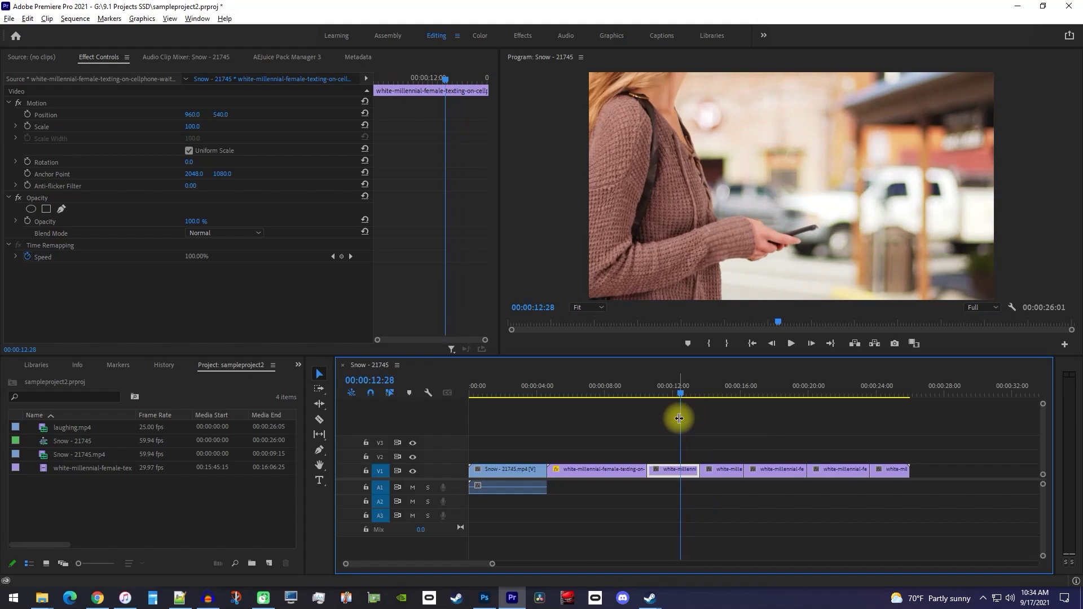
- Paste the adjusted clip's Motion attributes onto the remaining white-millennial clips
left_click(590, 468)
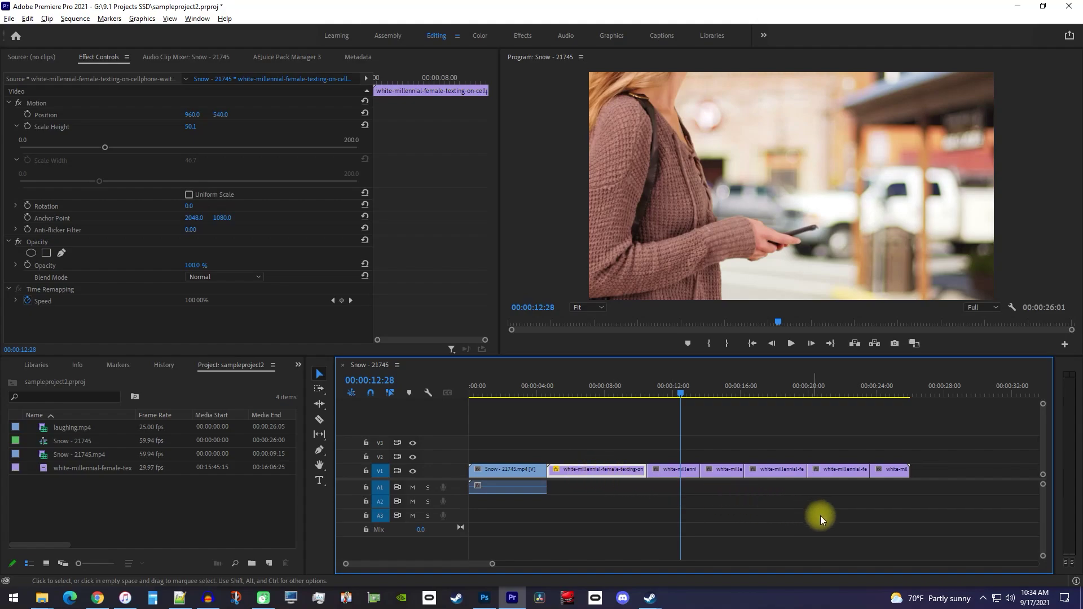
left_click_drag(952, 509, 675, 442)
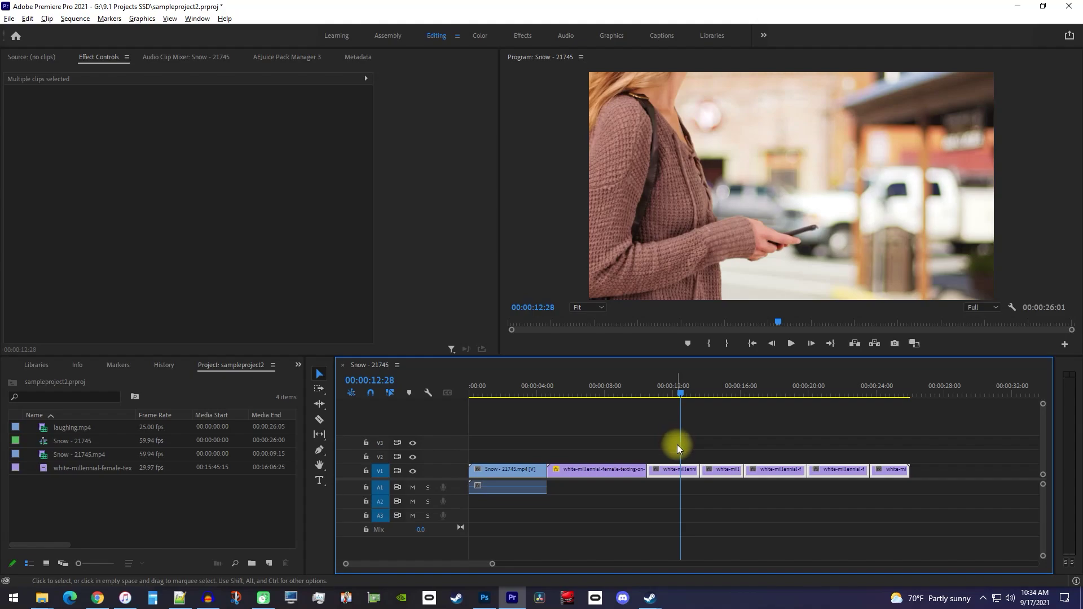
right_click(692, 473)
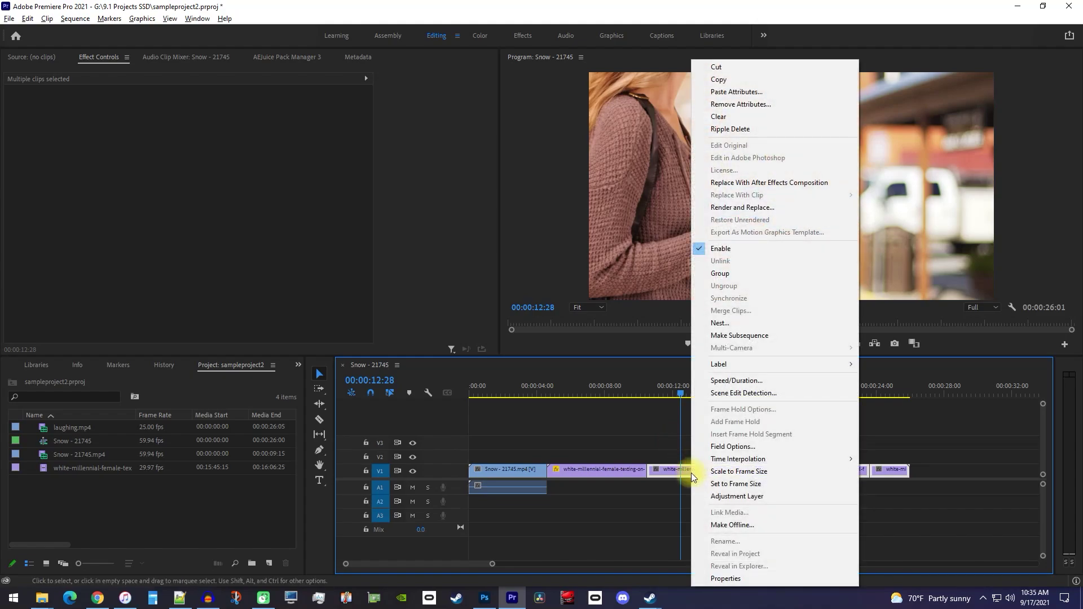
left_click(786, 93)
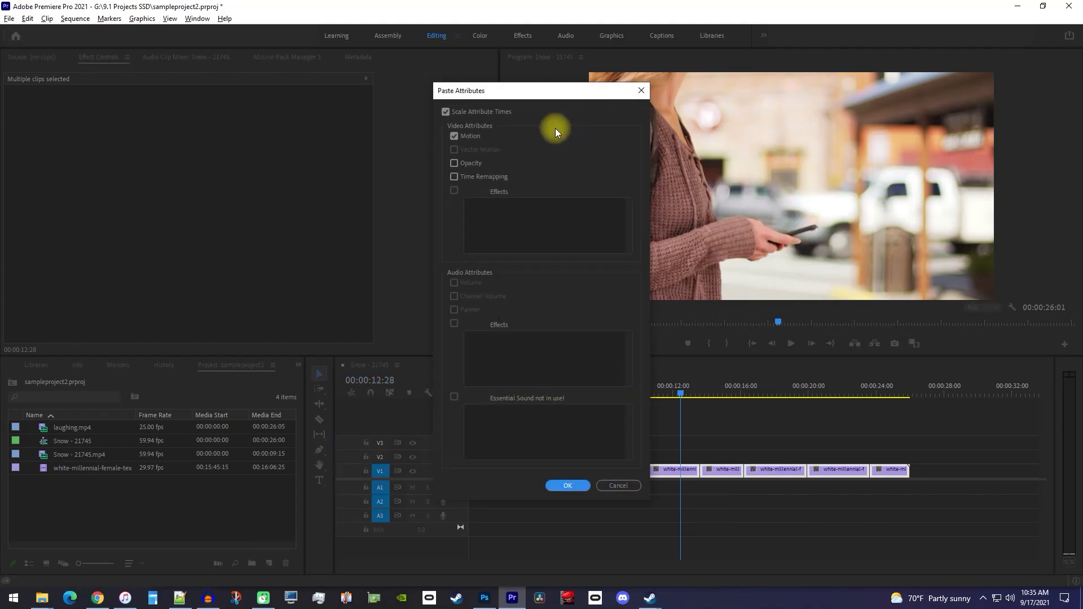
left_click(454, 136)
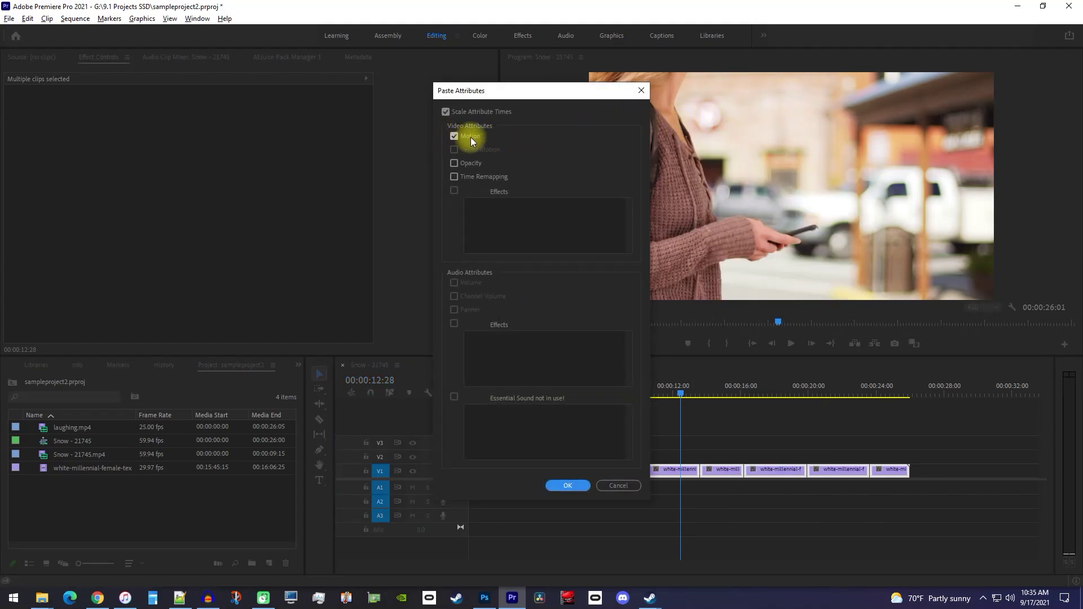
left_click(558, 482)
left_click_drag(604, 387, 803, 413)
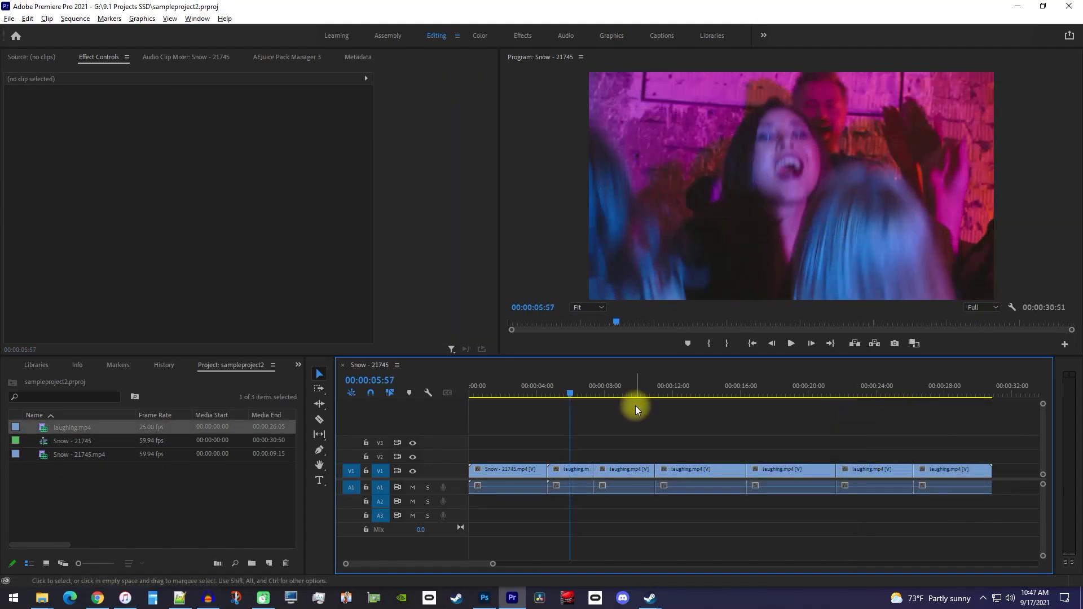
left_click(576, 472)
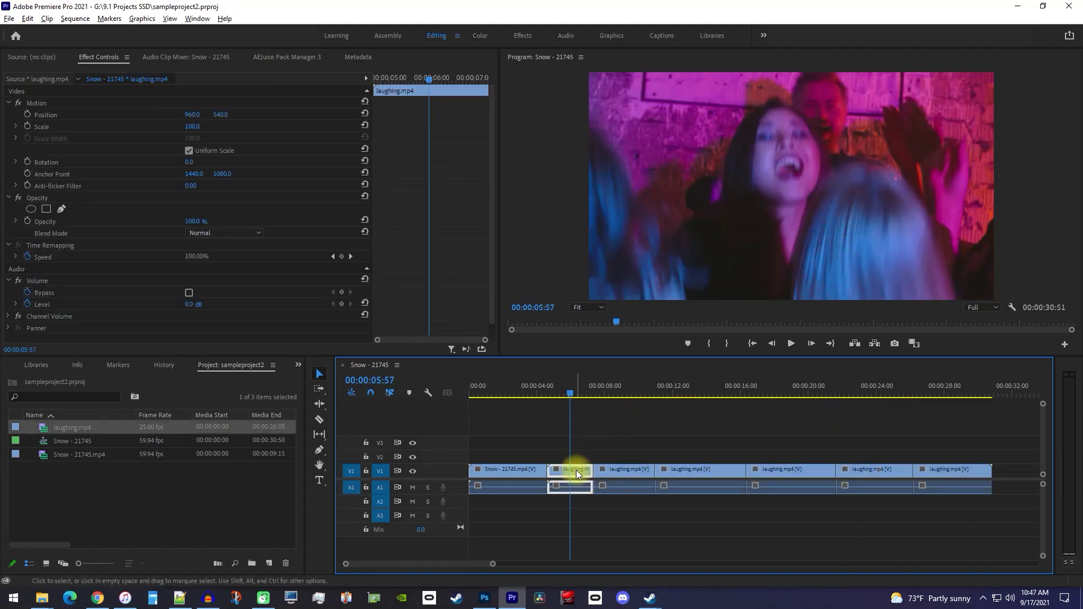
right_click(578, 473)
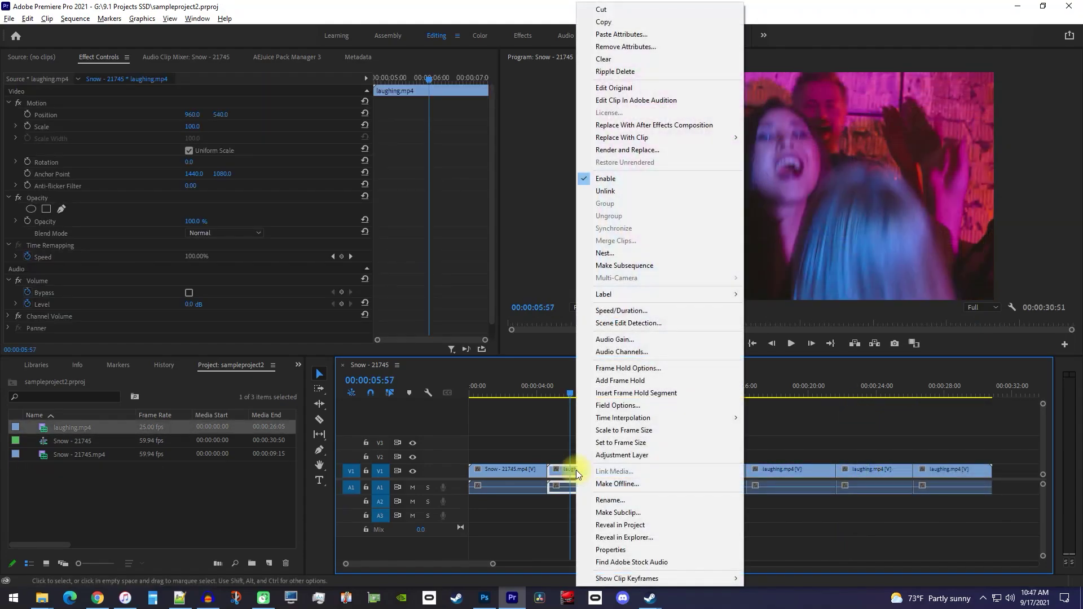
left_click(603, 444)
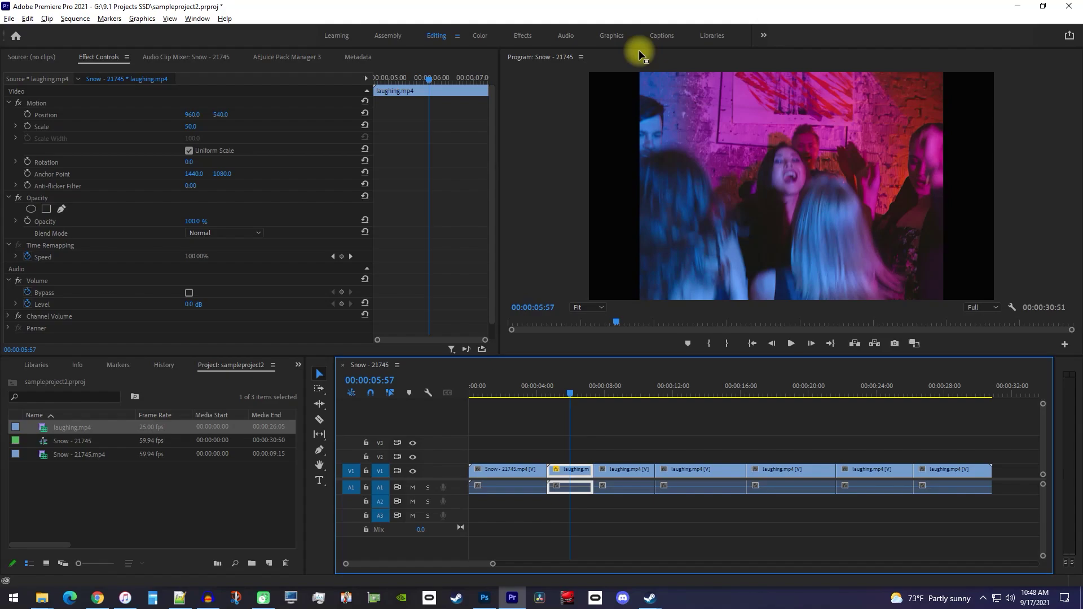
key("ctrl+z")
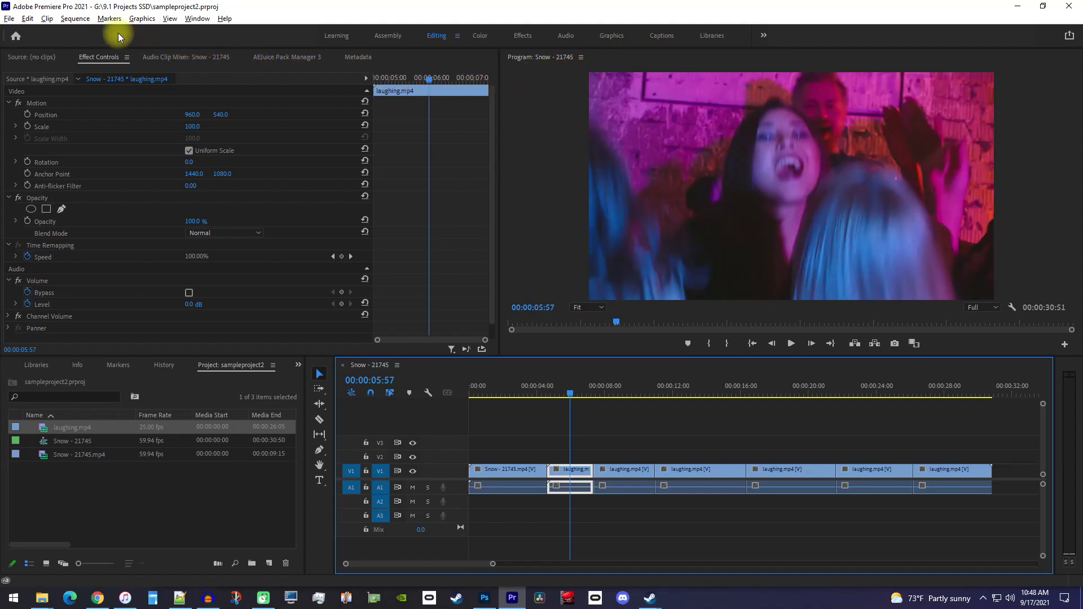
- Set the sequence frame size to 2880 x 2160 in Sequence Settings, accepting deletion of previews
left_click(75, 20)
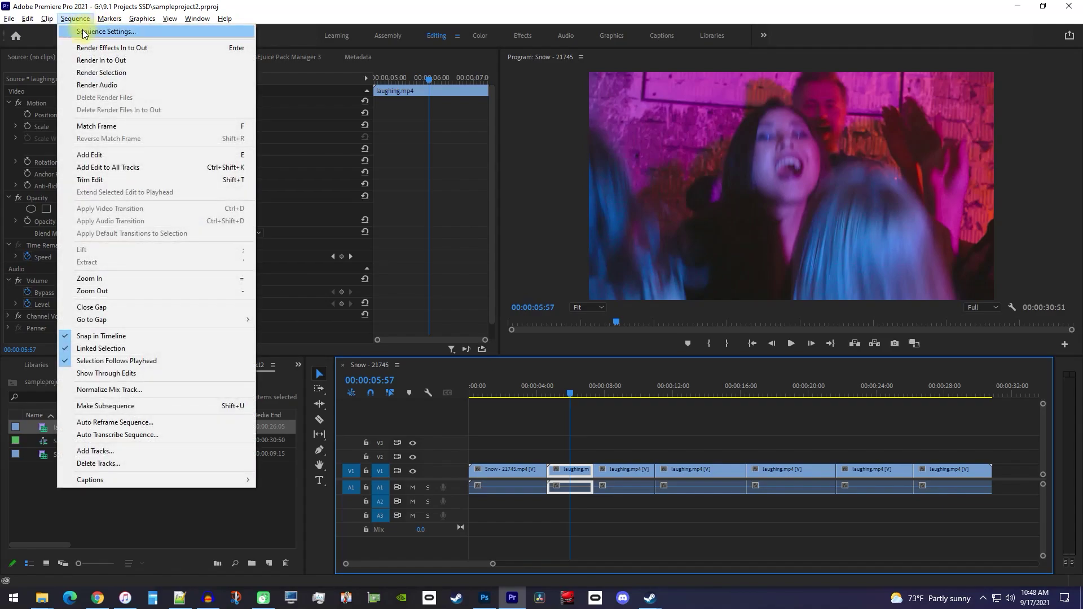
left_click(82, 33)
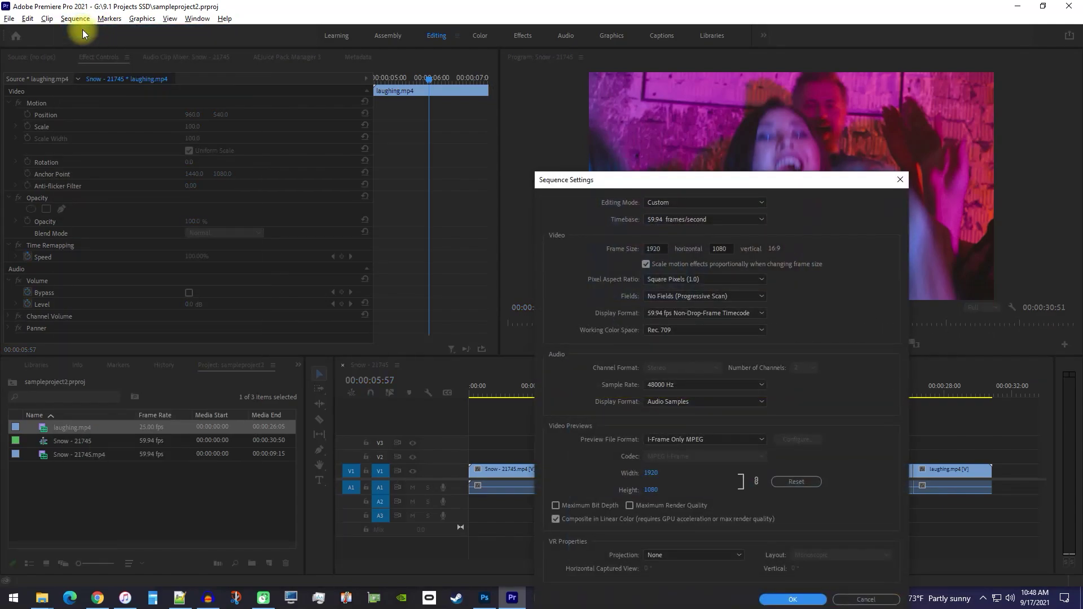
left_click(617, 252)
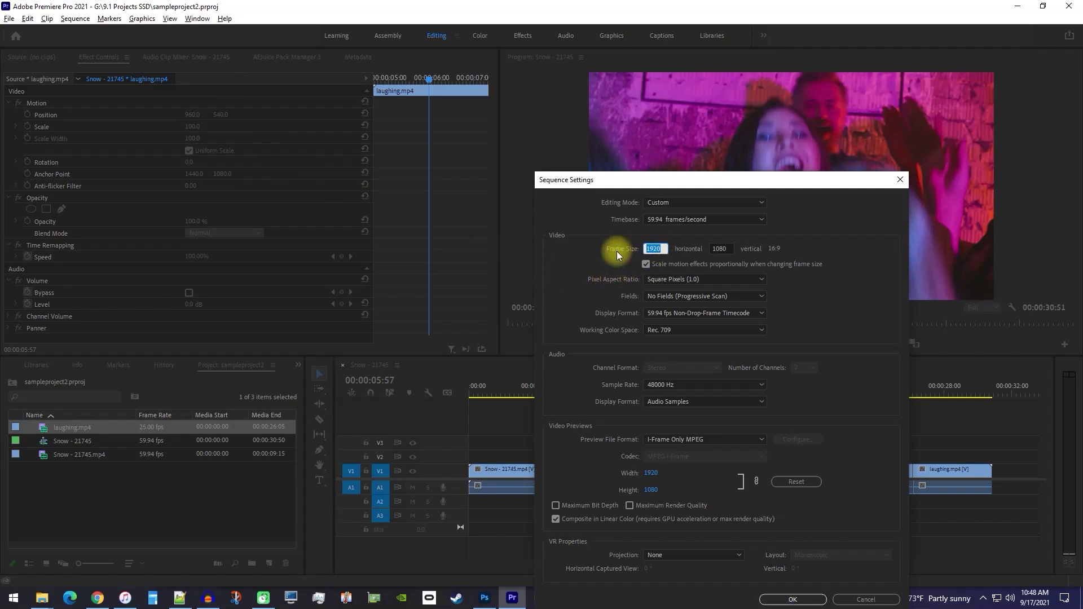
type("2880")
key("Tab")
type("2160")
left_click(764, 255)
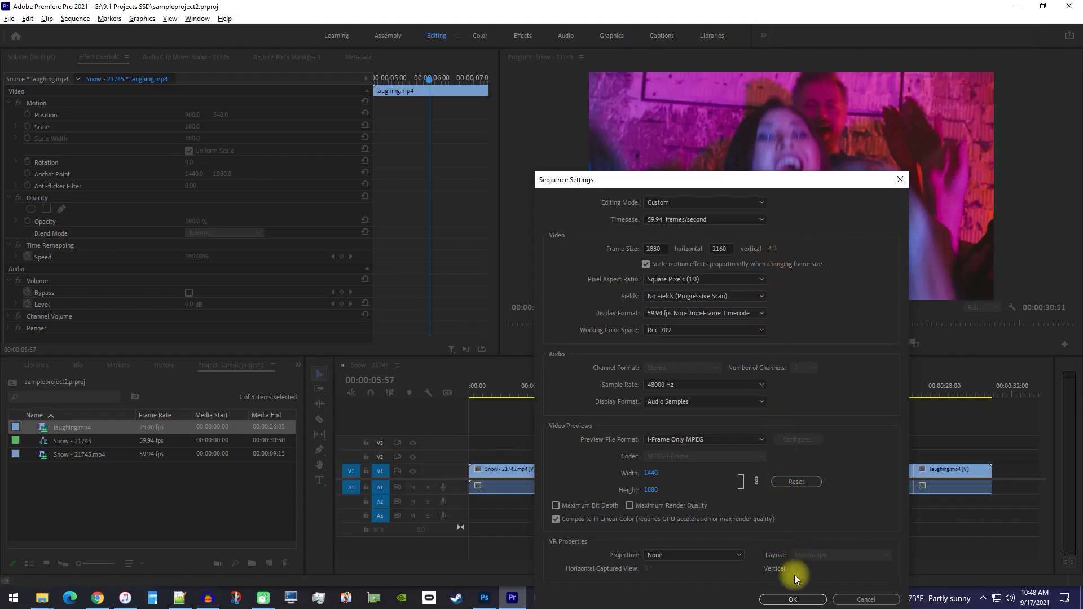
left_click(793, 600)
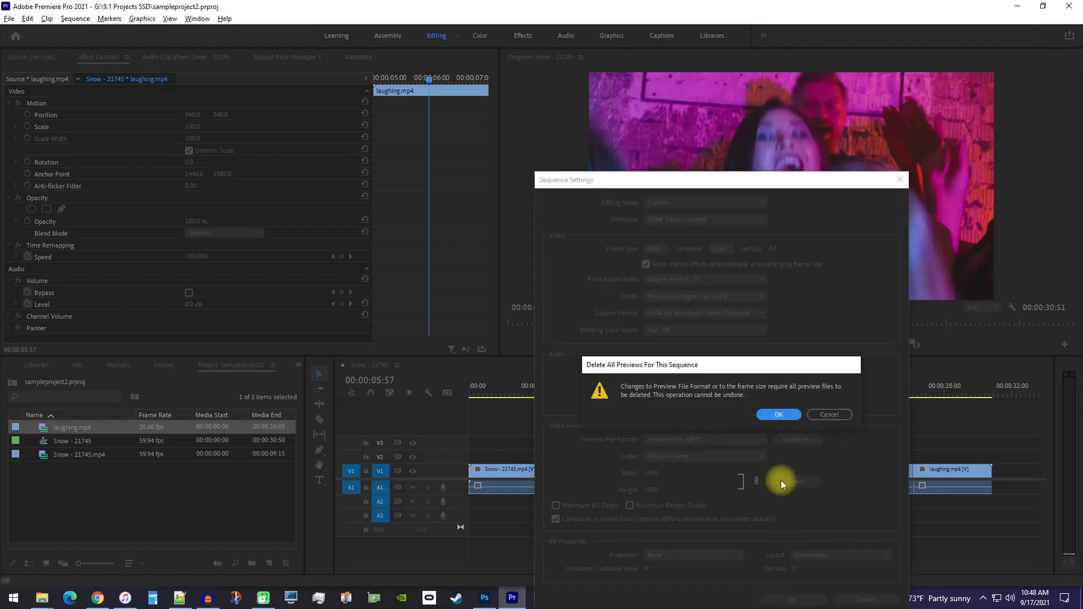
left_click(779, 414)
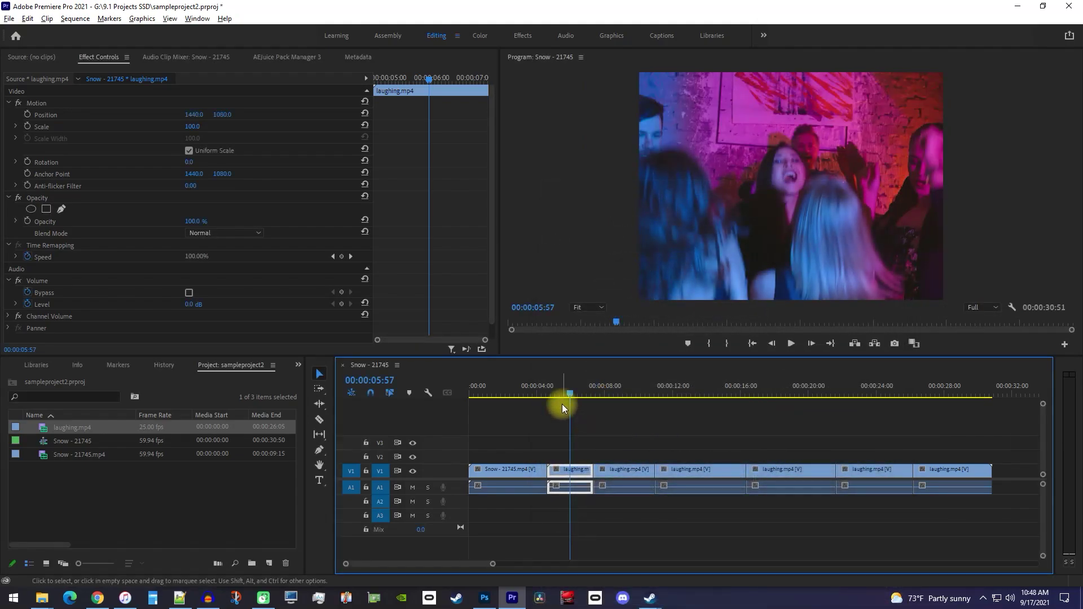
- Scale the opening Snow - 21745.mp4 clip up to 216 so it fills the 4:3 frame
left_click(583, 387)
left_click_drag(583, 386, 506, 435)
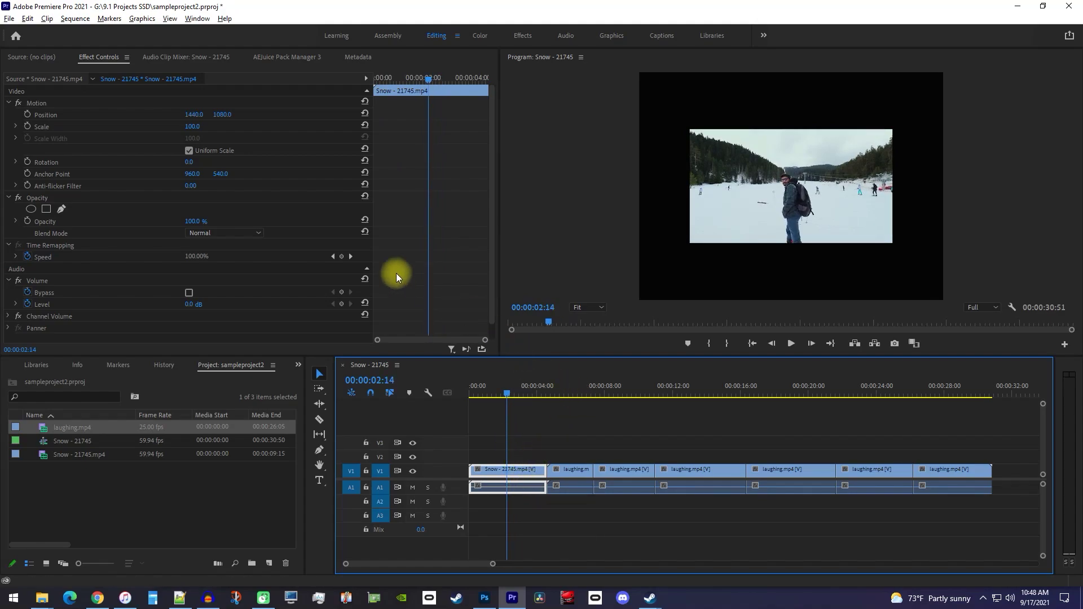
left_click_drag(194, 131, 329, 140)
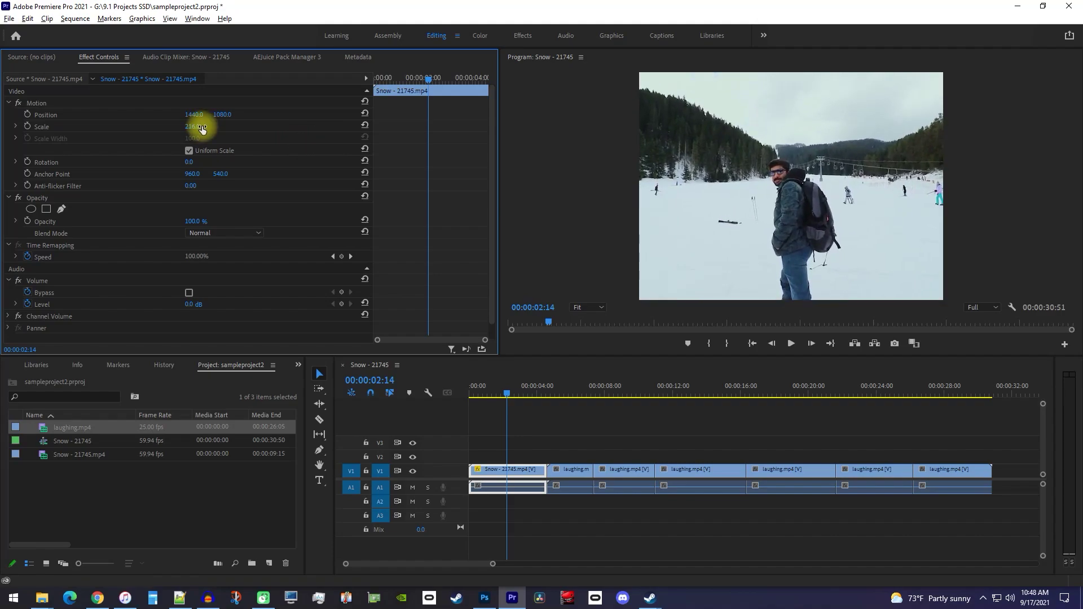
- Move the playhead onto the laughing.mp4 clip
left_click(566, 389)
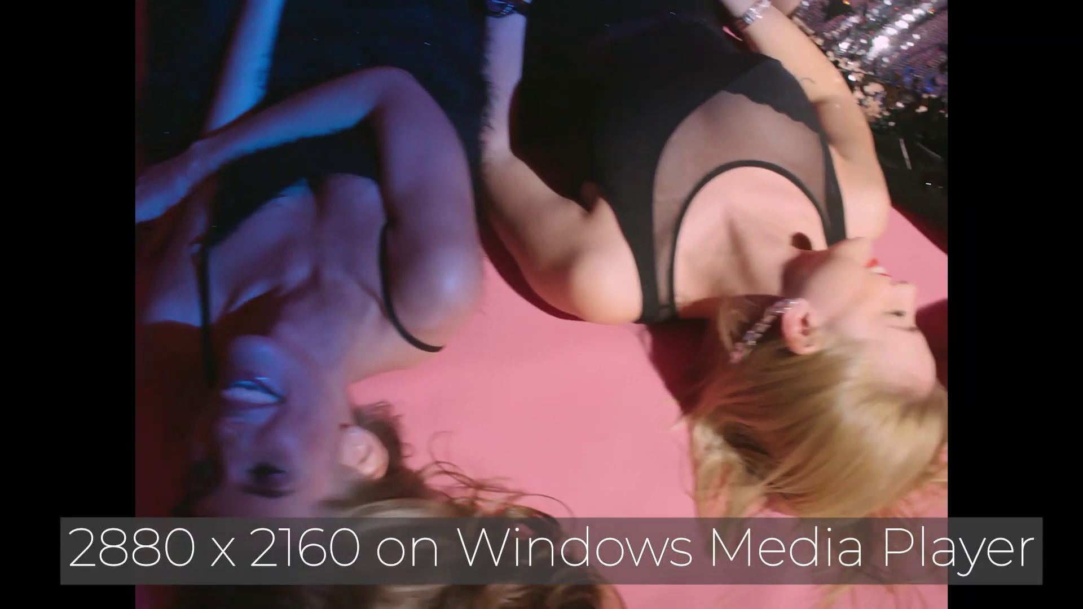